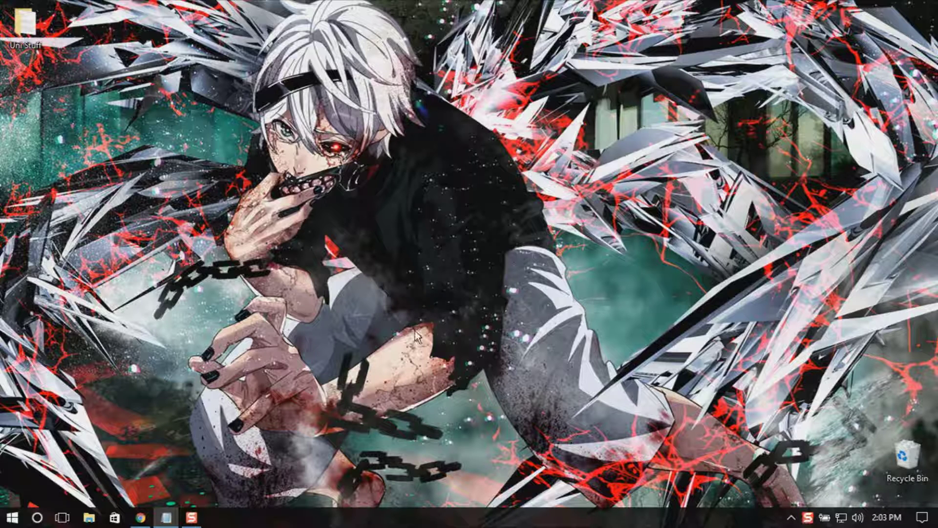
- Open Command Prompt's file location from the Start menu's Most used list
{"action": "left_click", "coordinate": [12, 518]}
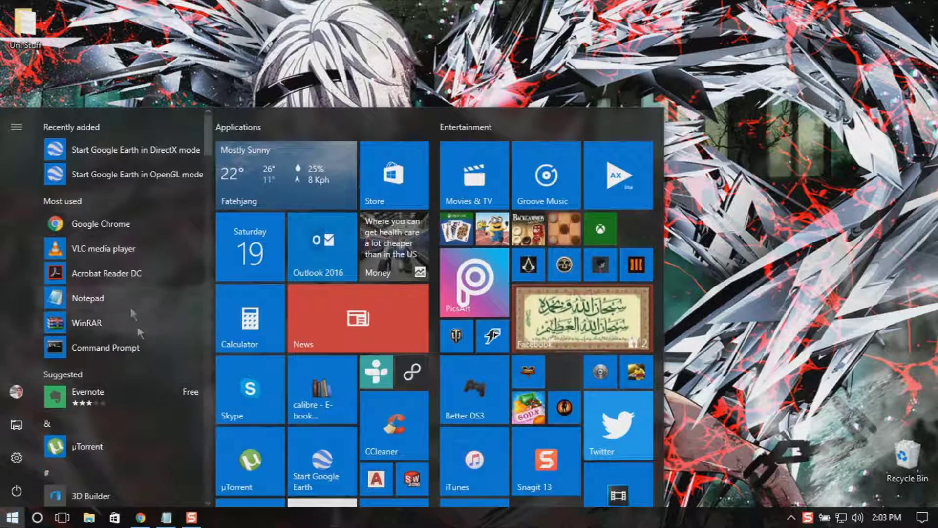
{"action": "scroll", "coordinate": [138, 336], "scroll_direction": "down", "scroll_amount": 3}
{"action": "scroll", "coordinate": [106, 174], "scroll_direction": "up", "scroll_amount": 3}
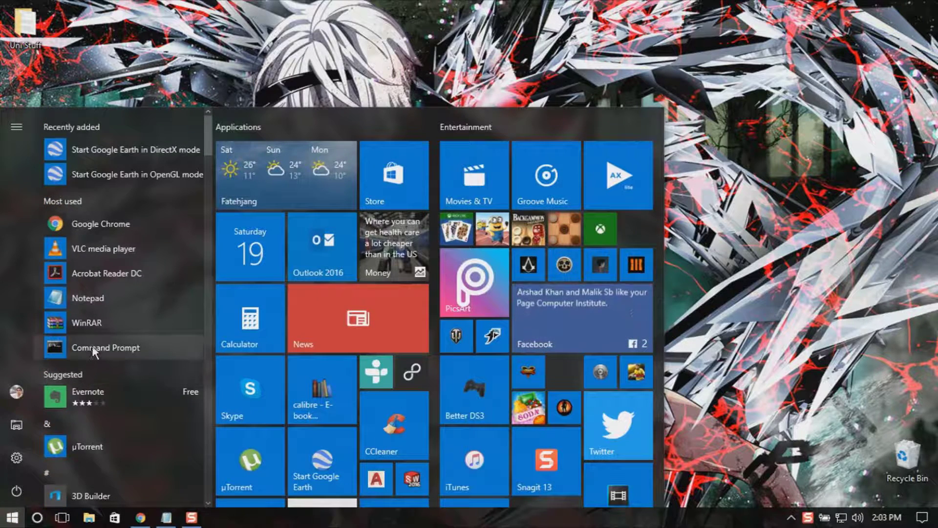
{"action": "right_click", "coordinate": [91, 349]}
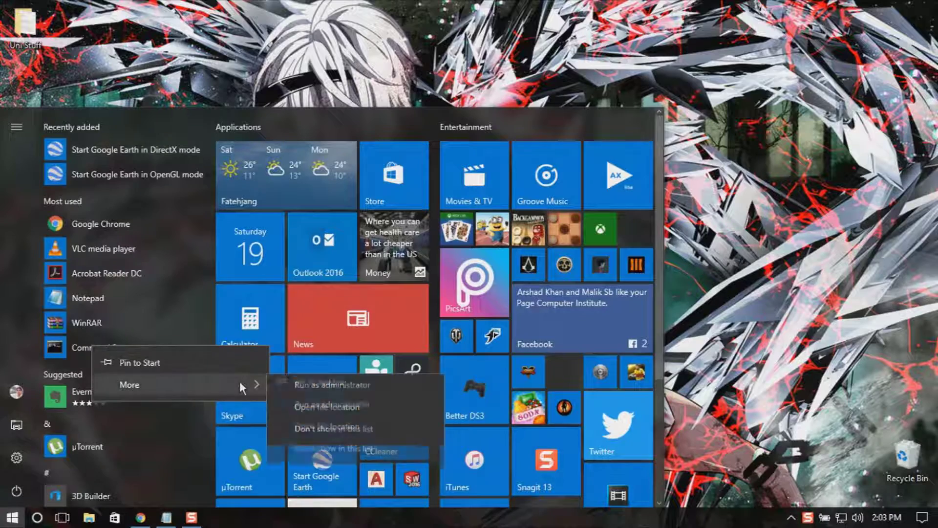
{"action": "mouse_move", "coordinate": [129, 384]}
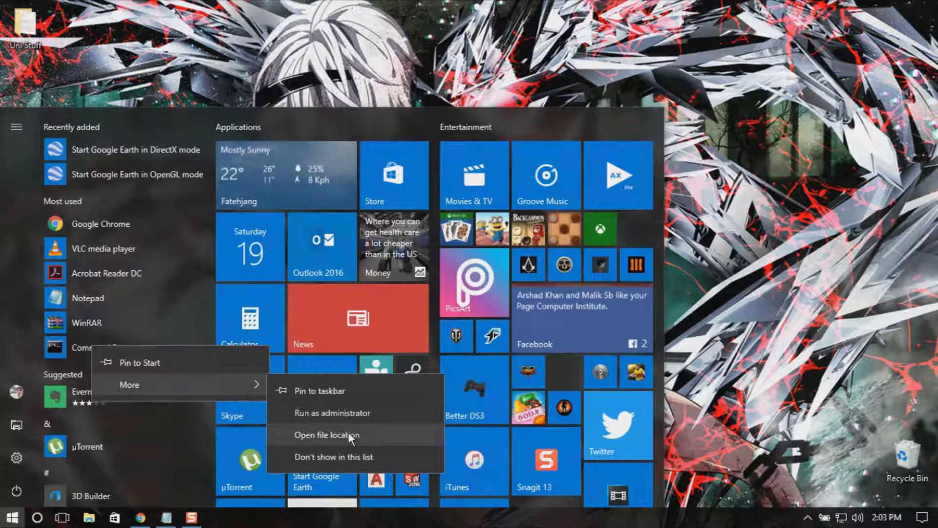
{"action": "left_click", "coordinate": [349, 436]}
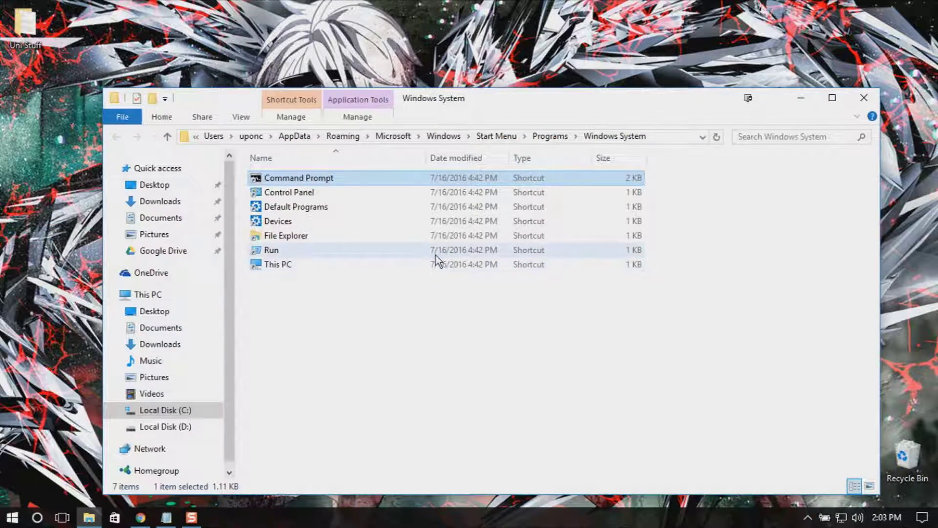
- Open the Command Prompt shortcut's Properties and its Advanced Properties dialog
{"action": "double_click", "coordinate": [296, 179]}
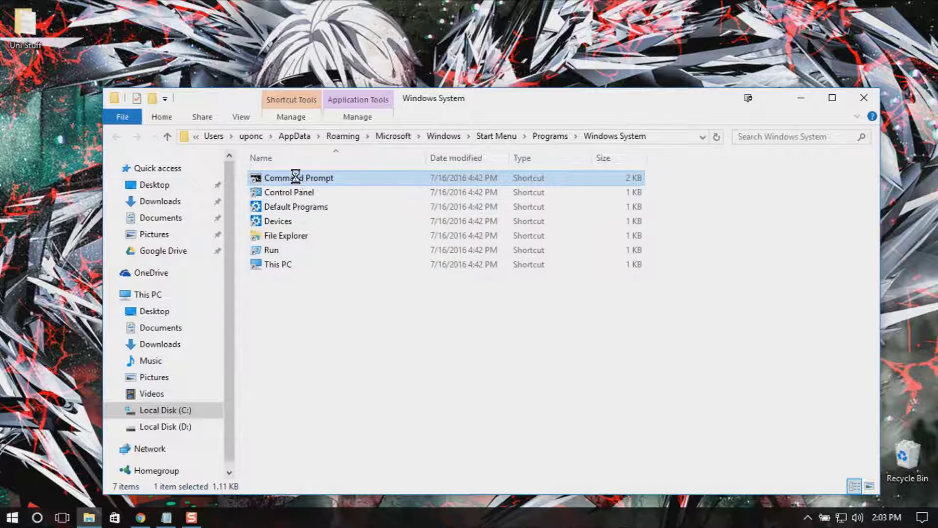
{"action": "right_click", "coordinate": [296, 177]}
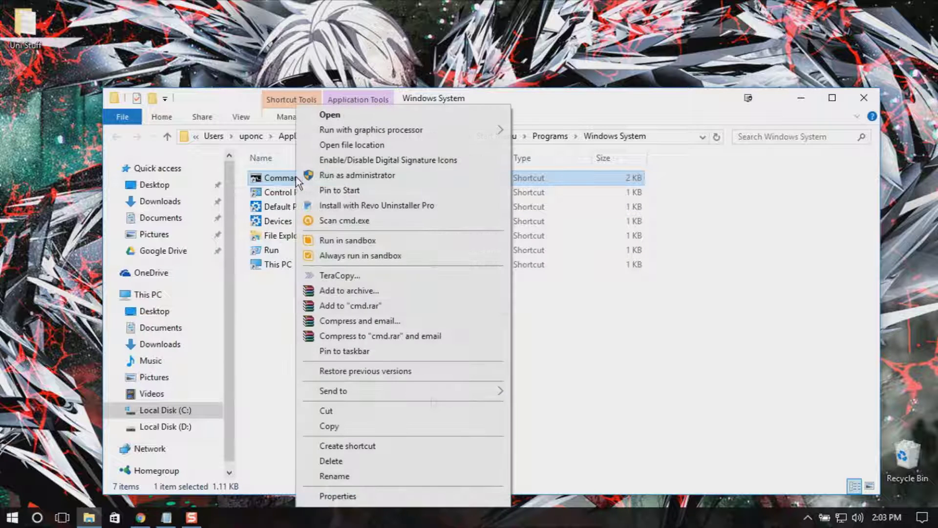
{"action": "left_click", "coordinate": [375, 495]}
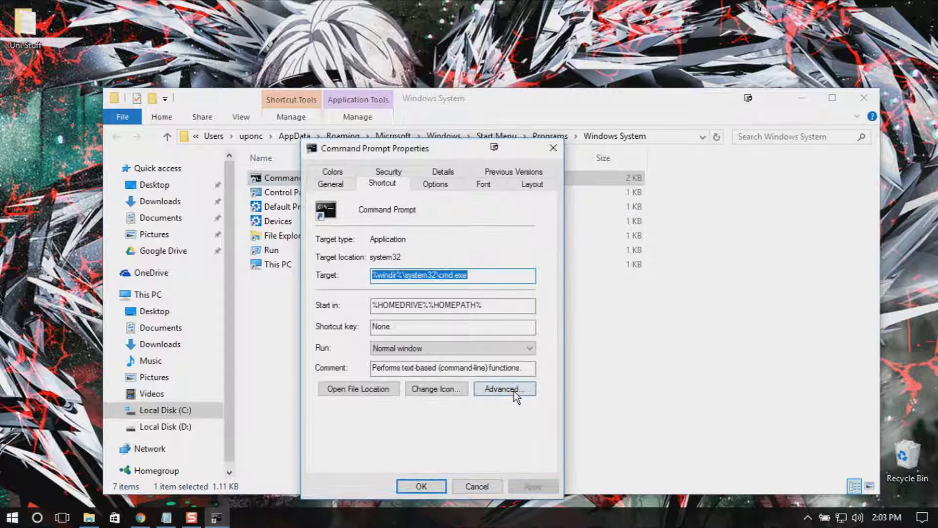
{"action": "left_click", "coordinate": [512, 390]}
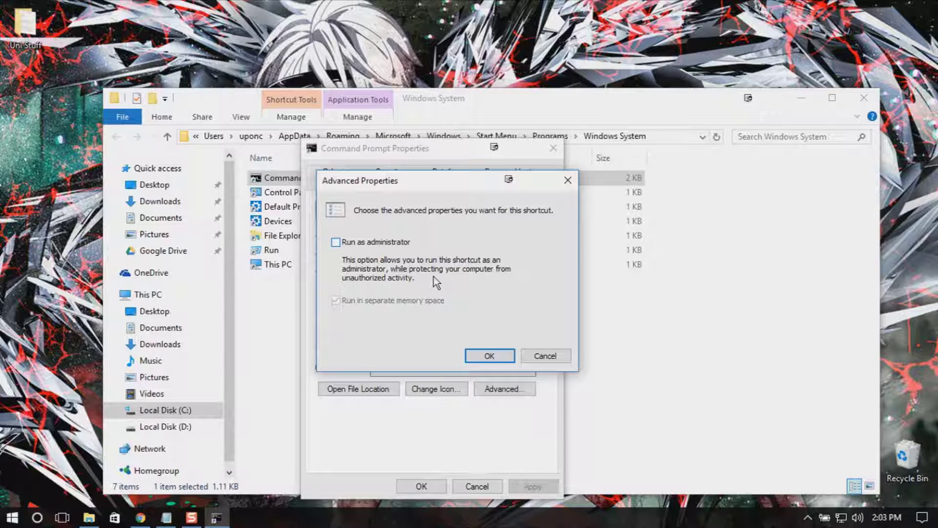
- Tick and untick Run as administrator, then cancel both Command Prompt property dialogs
{"action": "left_click", "coordinate": [353, 245]}
{"action": "left_click", "coordinate": [349, 241]}
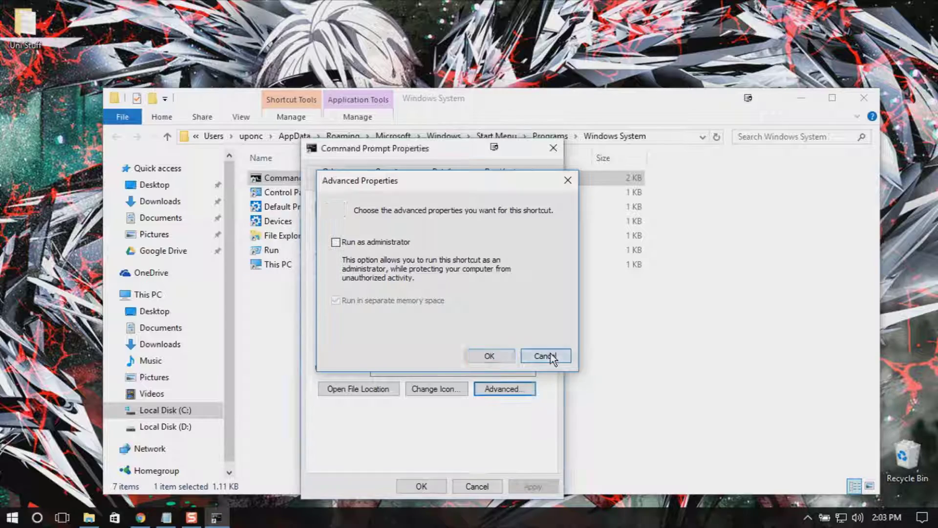
{"action": "left_click", "coordinate": [551, 353]}
{"action": "left_click", "coordinate": [422, 486]}
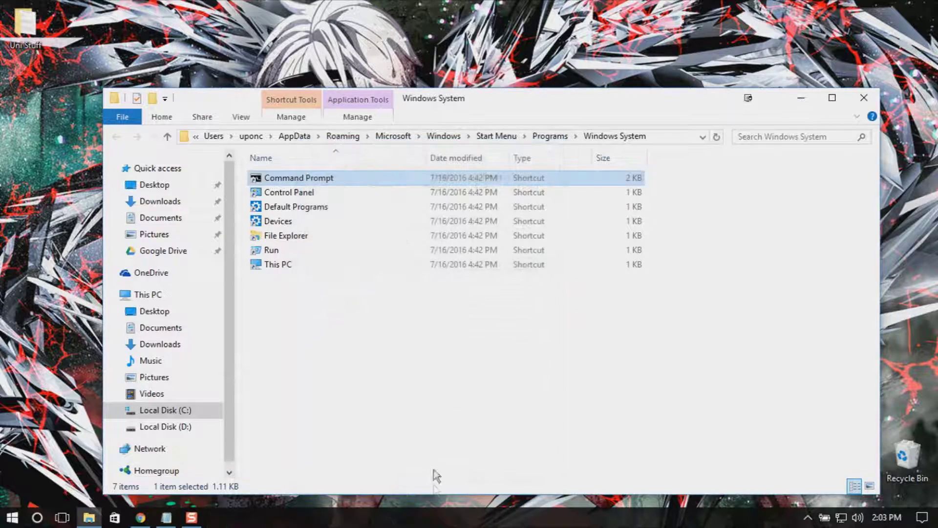
- Close the File Explorer window and bring up the Start menu again
{"action": "left_click", "coordinate": [862, 99]}
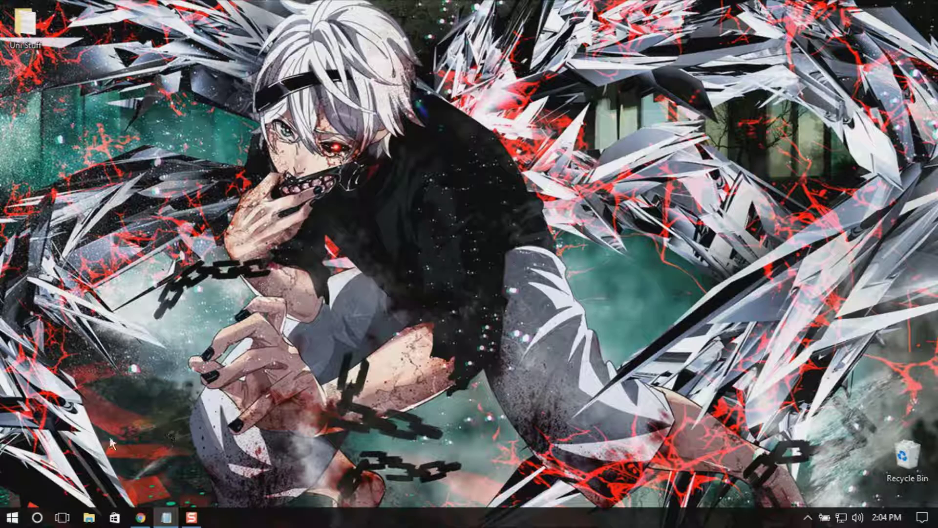
{"action": "left_click", "coordinate": [12, 518]}
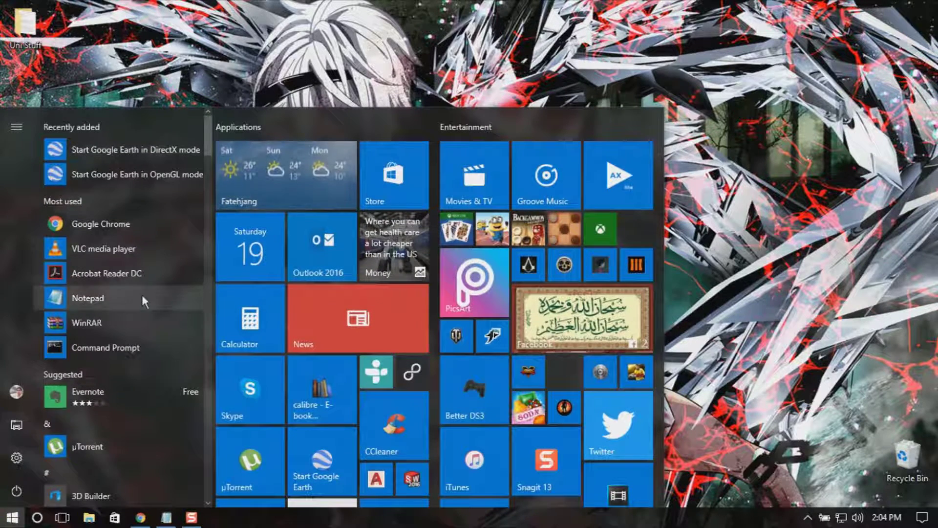
- Open Google Chrome's Start Menu shortcut location in File Explorer
{"action": "right_click", "coordinate": [113, 223]}
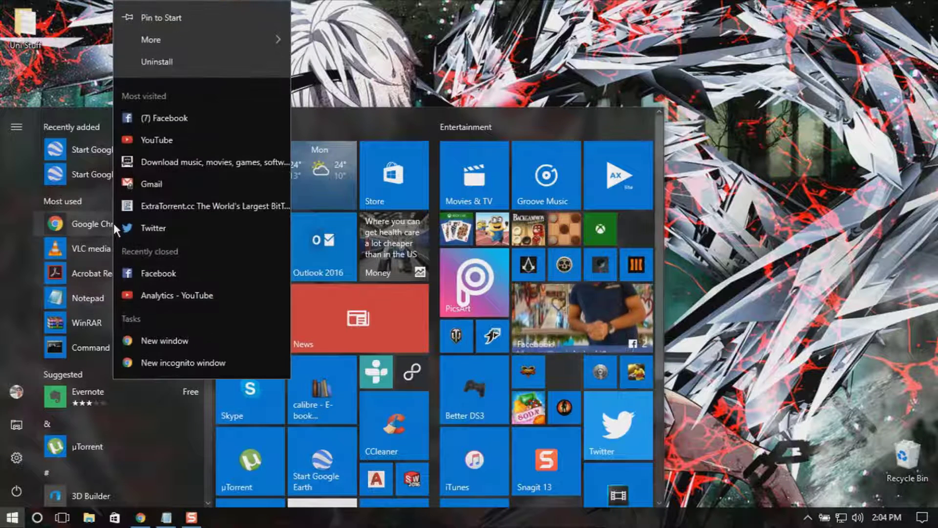
{"action": "mouse_move", "coordinate": [197, 39]}
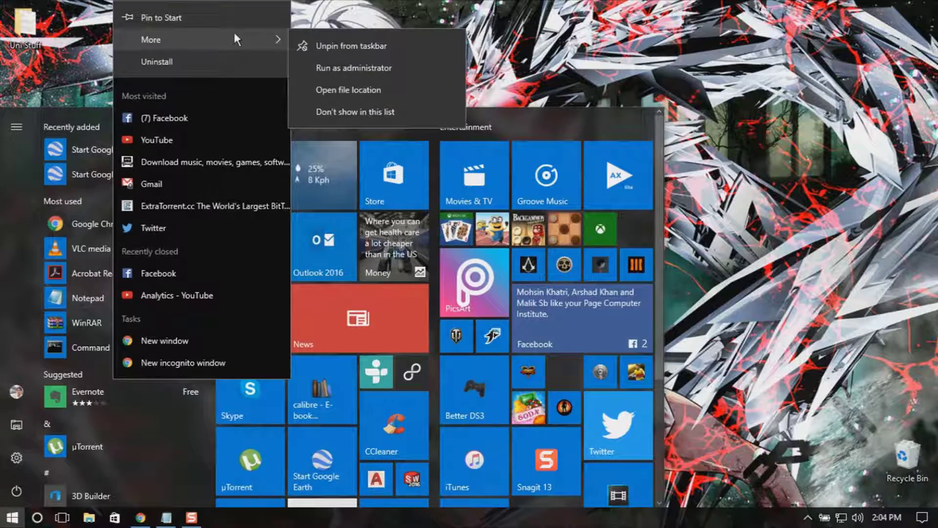
{"action": "left_click", "coordinate": [341, 91]}
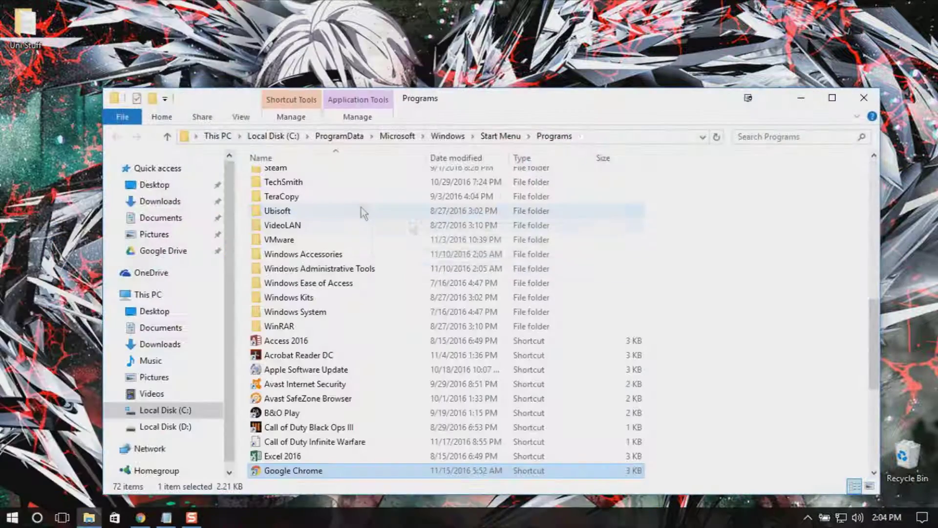
{"action": "right_click", "coordinate": [288, 475]}
- Open Chrome shortcut Properties and view Advanced Properties twice, cancelling each time unchanged
{"action": "left_click", "coordinate": [339, 463]}
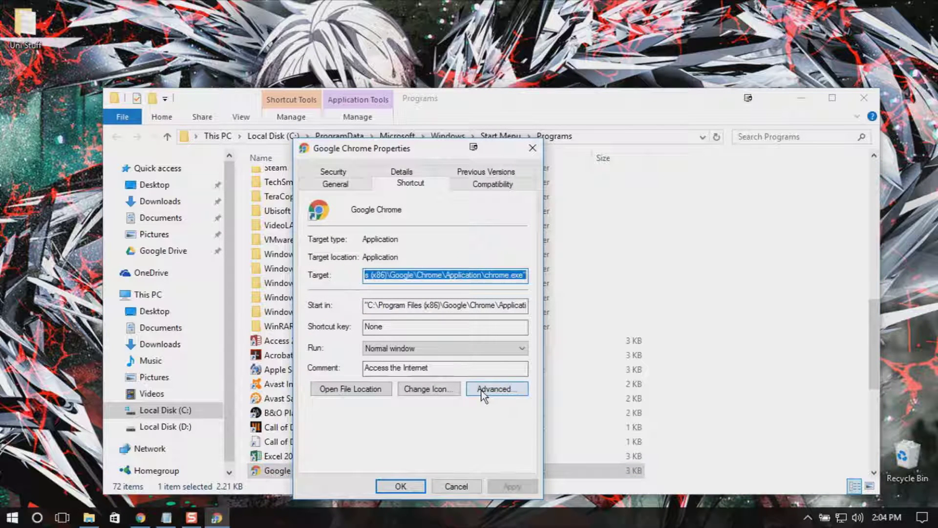
{"action": "left_click", "coordinate": [477, 394]}
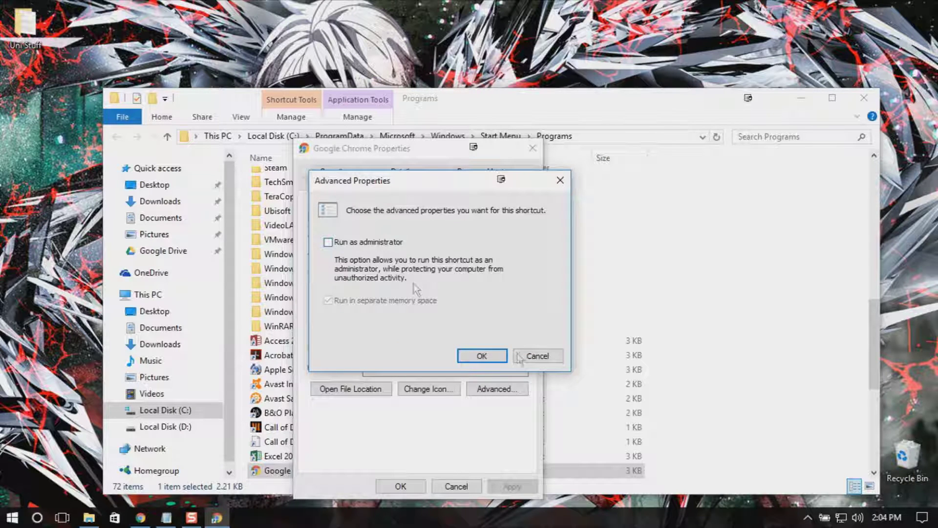
{"action": "left_click", "coordinate": [535, 357]}
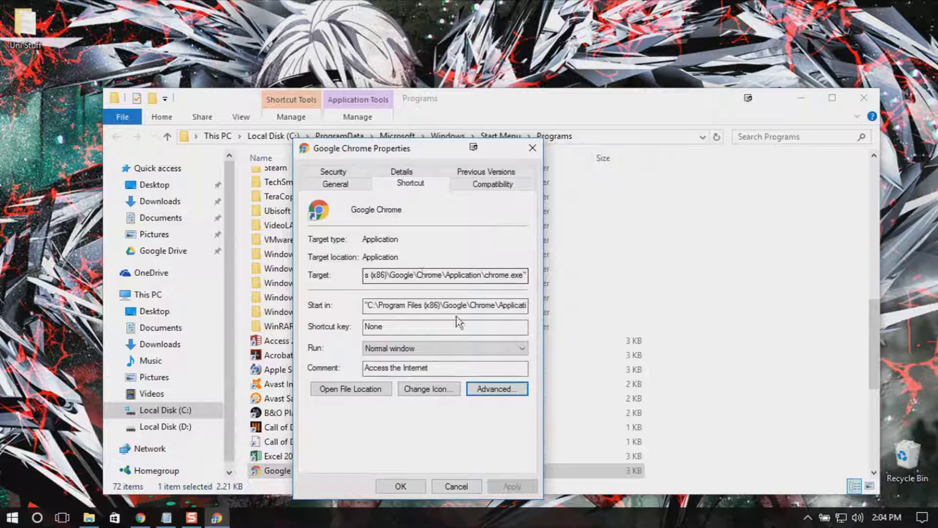
{"action": "left_click", "coordinate": [497, 397]}
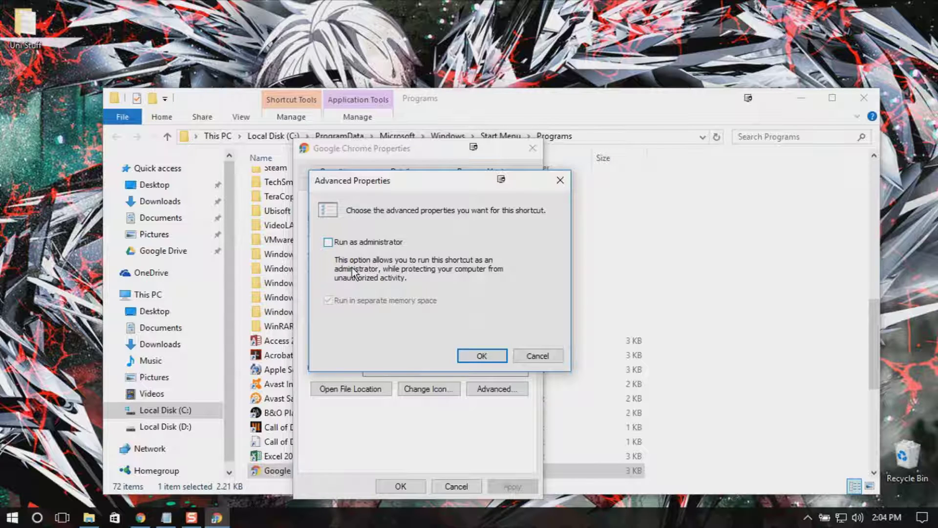
{"action": "left_click", "coordinate": [525, 356]}
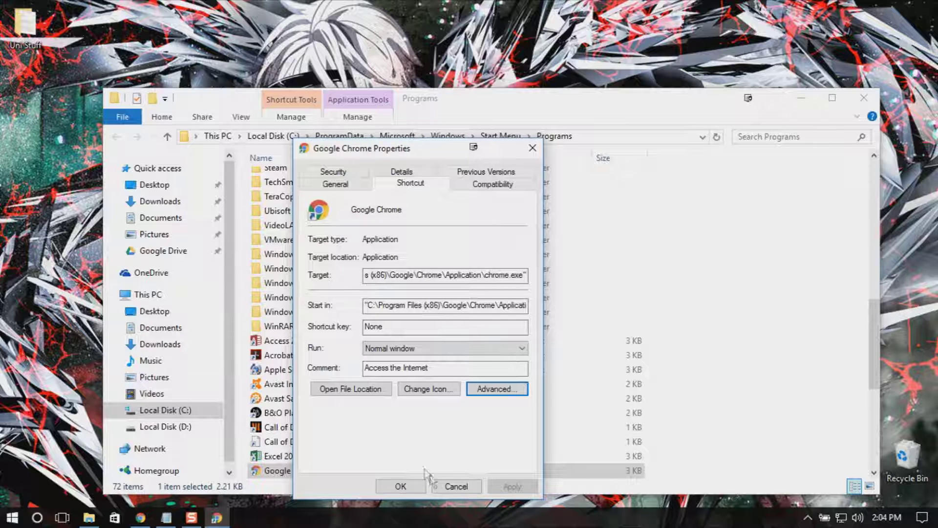
- Cancel the Google Chrome Properties dialog and close the File Explorer window
{"action": "left_click", "coordinate": [461, 482]}
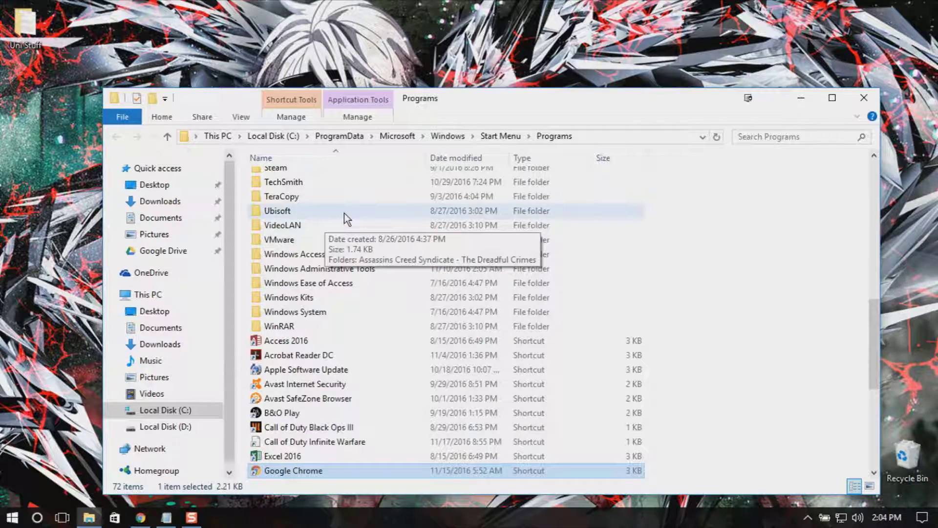
{"action": "left_click_drag", "start_coordinate": [705, 100], "coordinate": [694, 76]}
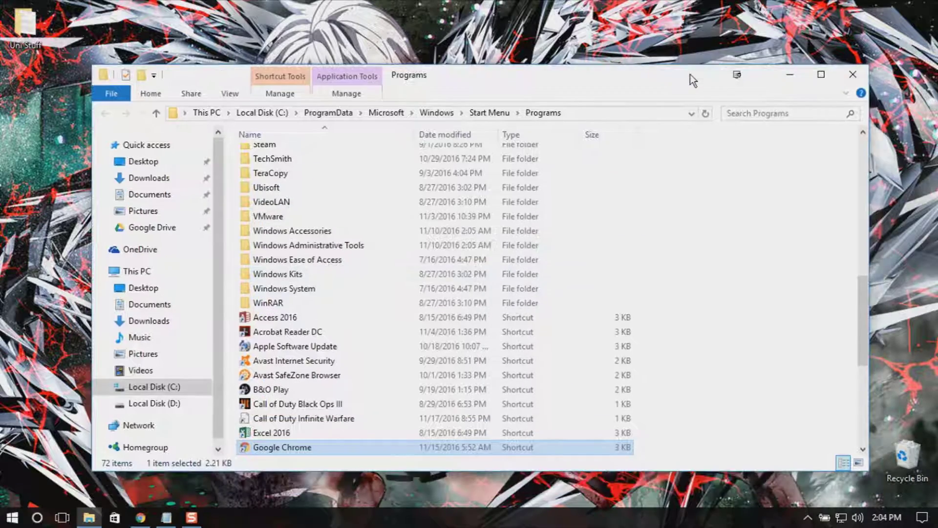
{"action": "left_click", "coordinate": [854, 74]}
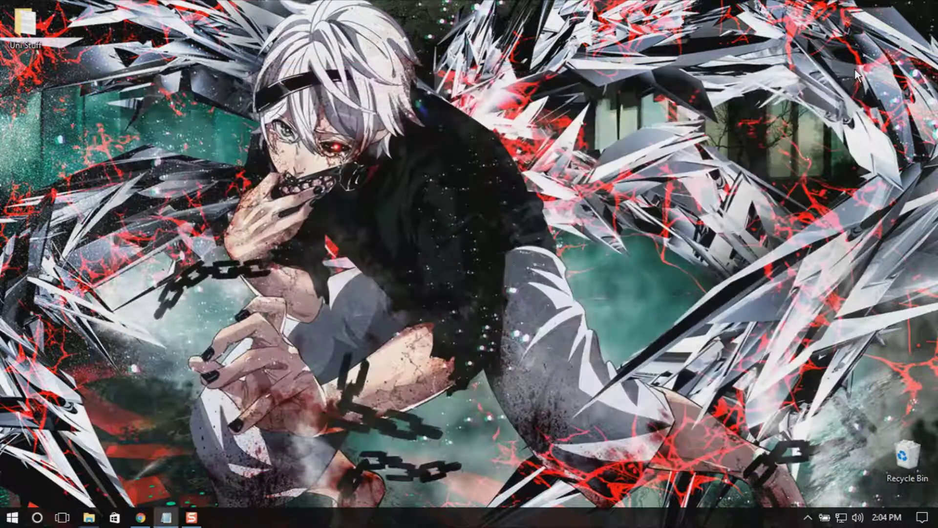